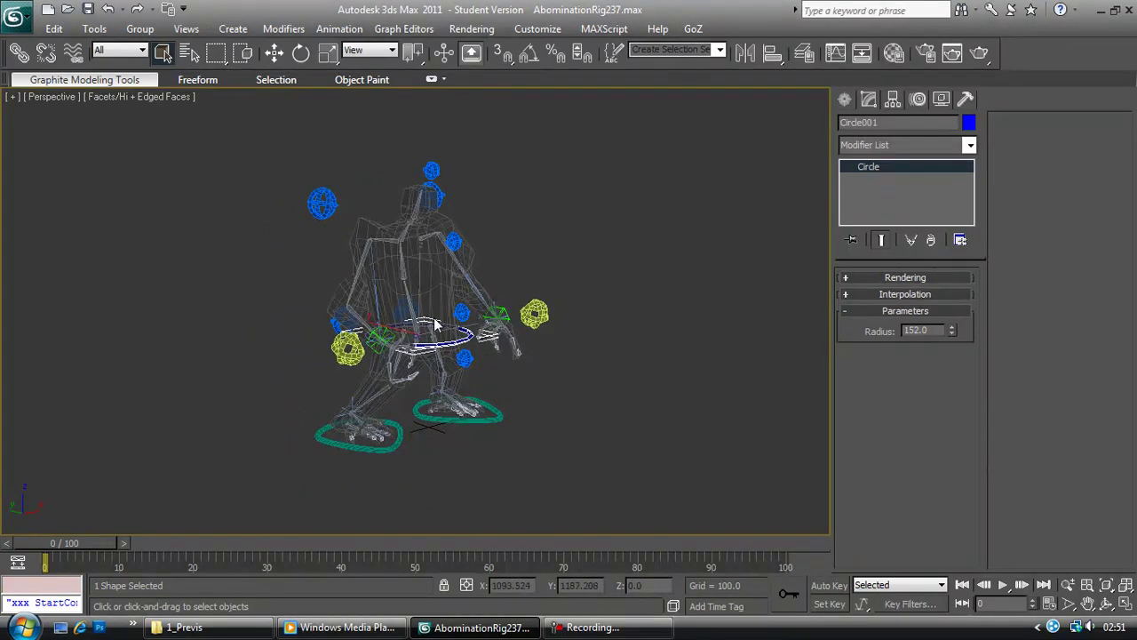
# Step: Try rotating and moving the blue waist circle to test how the rig's pelvis and body respond
pyautogui.moveTo(435, 317)
pyautogui.mouseDown()
pyautogui.moveTo(386, 308)
pyautogui.moveTo(449, 356)
pyautogui.moveTo(429, 327)
pyautogui.mouseUp()
pyautogui.moveTo(475, 327); pyautogui.dragTo(536, 314, button='middle')
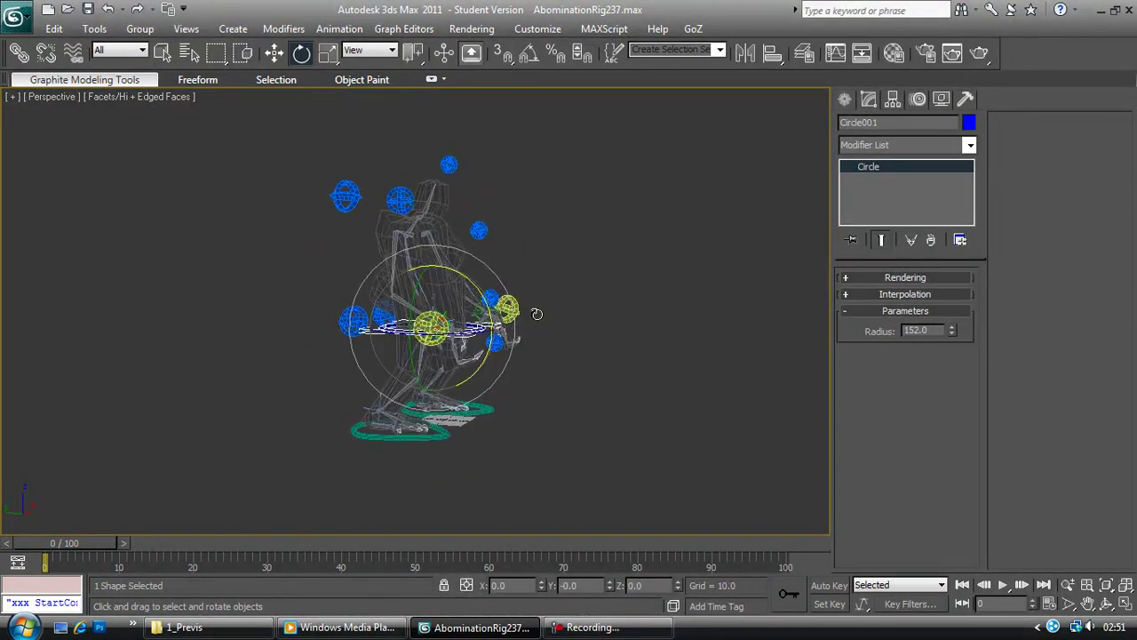
pyautogui.moveTo(419, 299); pyautogui.dragTo(519, 343)
pyautogui.keyDown('alt'); pyautogui.moveTo(413, 346); pyautogui.dragTo(332, 346, button='middle'); pyautogui.keyUp('alt')
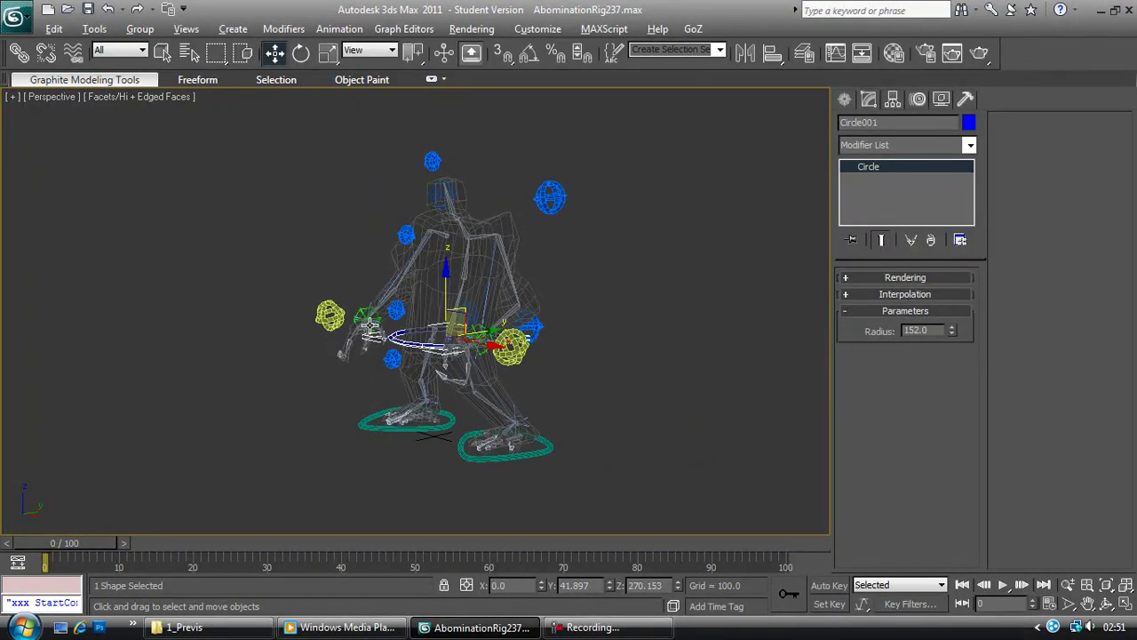
pyautogui.scroll(3, 404, 334)
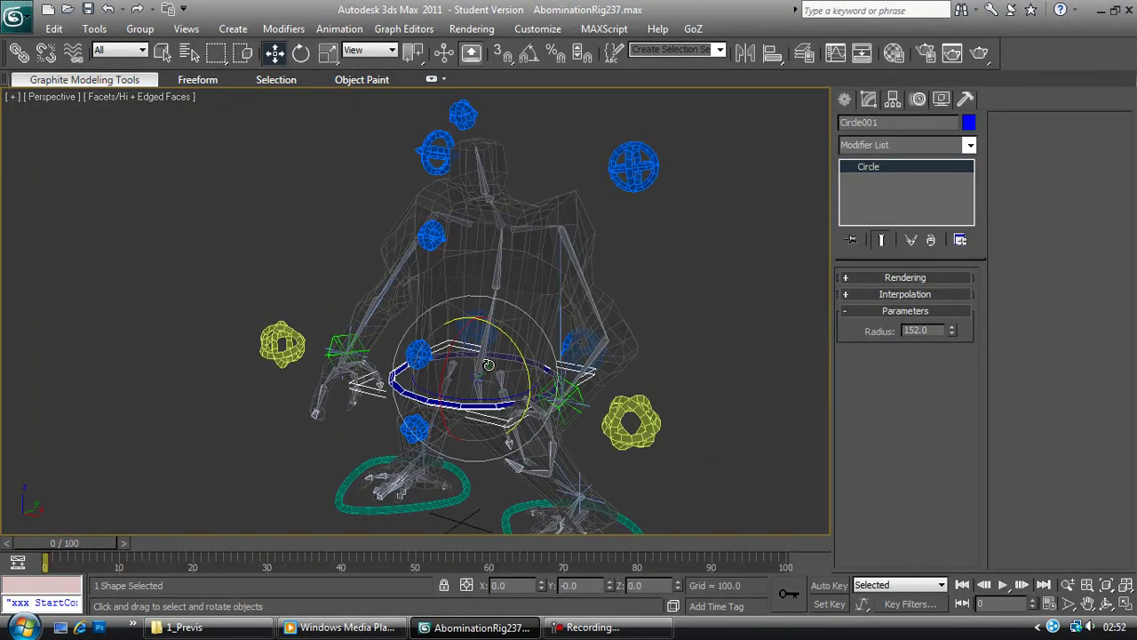
pyautogui.moveTo(504, 367); pyautogui.dragTo(421, 342)
pyautogui.rightClick(420, 342)
pyautogui.keyDown('alt'); pyautogui.moveTo(403, 334); pyautogui.dragTo(398, 319, button='middle'); pyautogui.keyUp('alt')
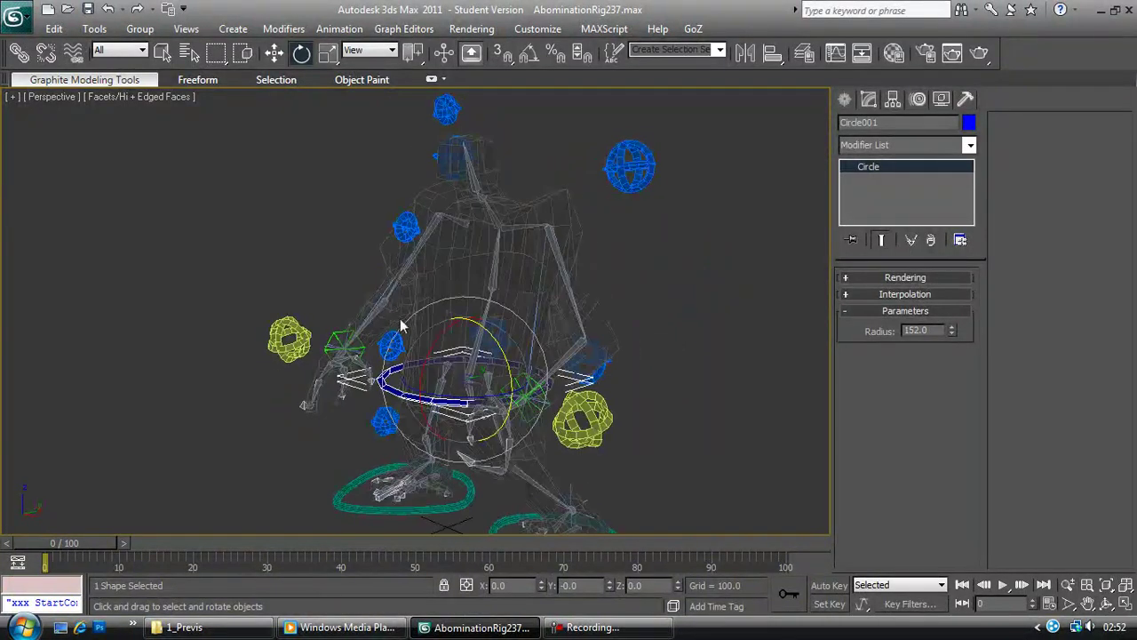
# Step: Try rotating the Spine-Sacrum and Spine-Lumbar controls to test how the lower spine bends
pyautogui.click(387, 428)
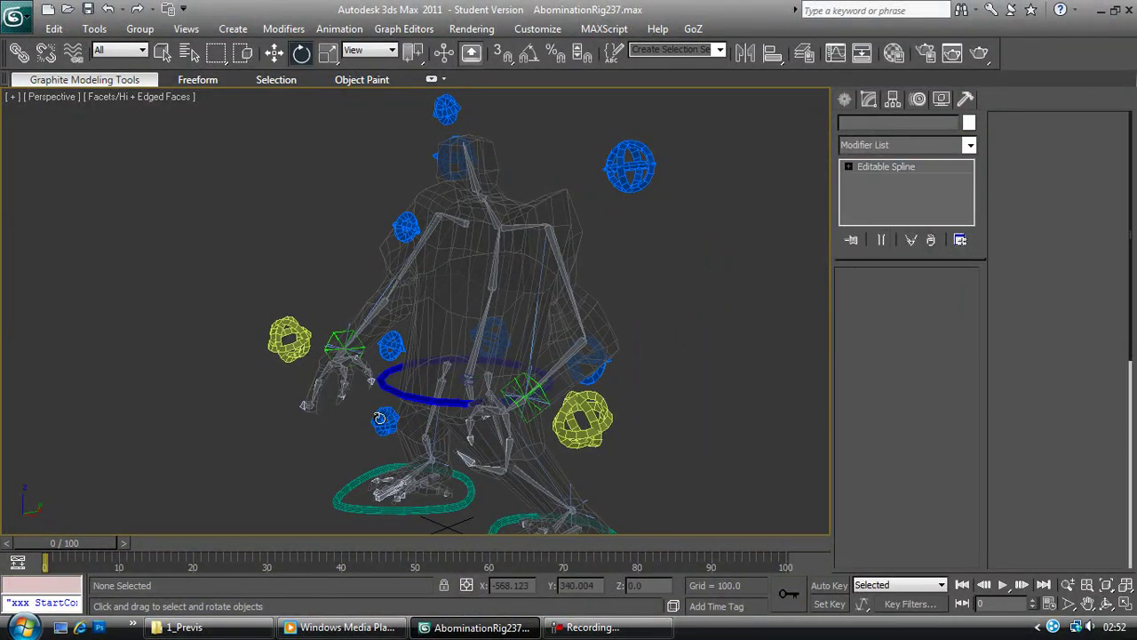
pyautogui.click(379, 417)
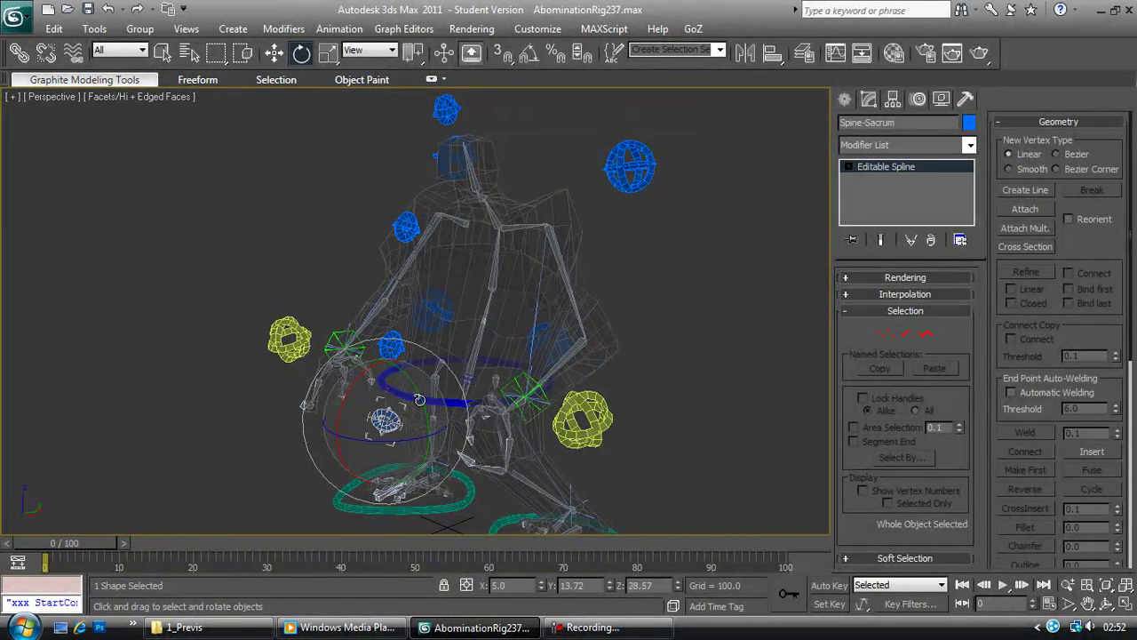
pyautogui.click(392, 345)
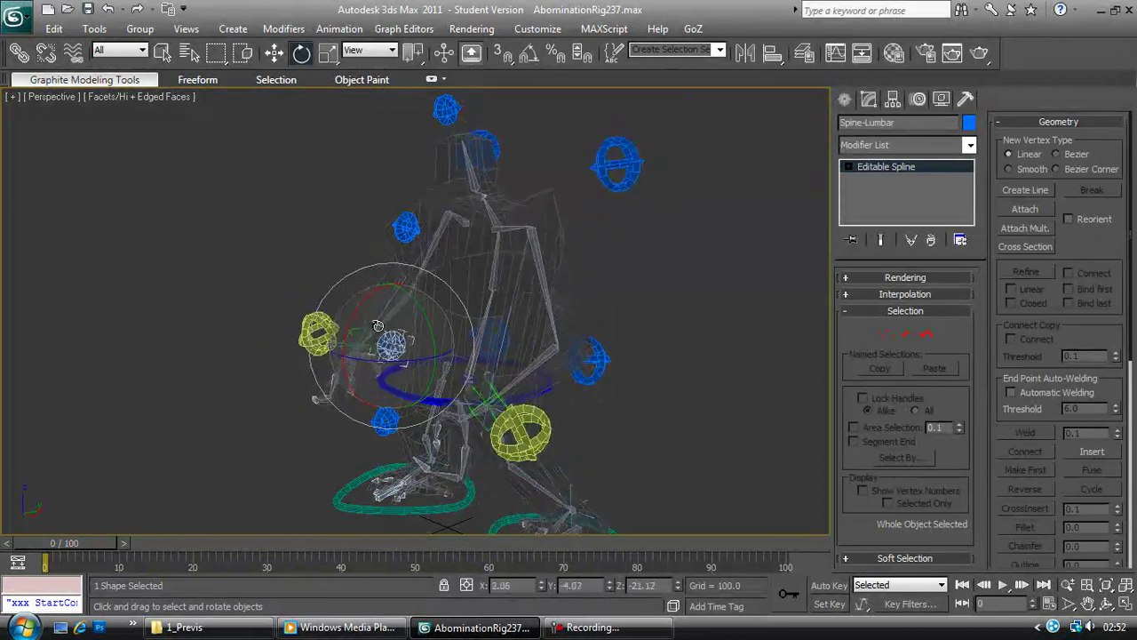
pyautogui.moveTo(425, 332); pyautogui.dragTo(405, 384)
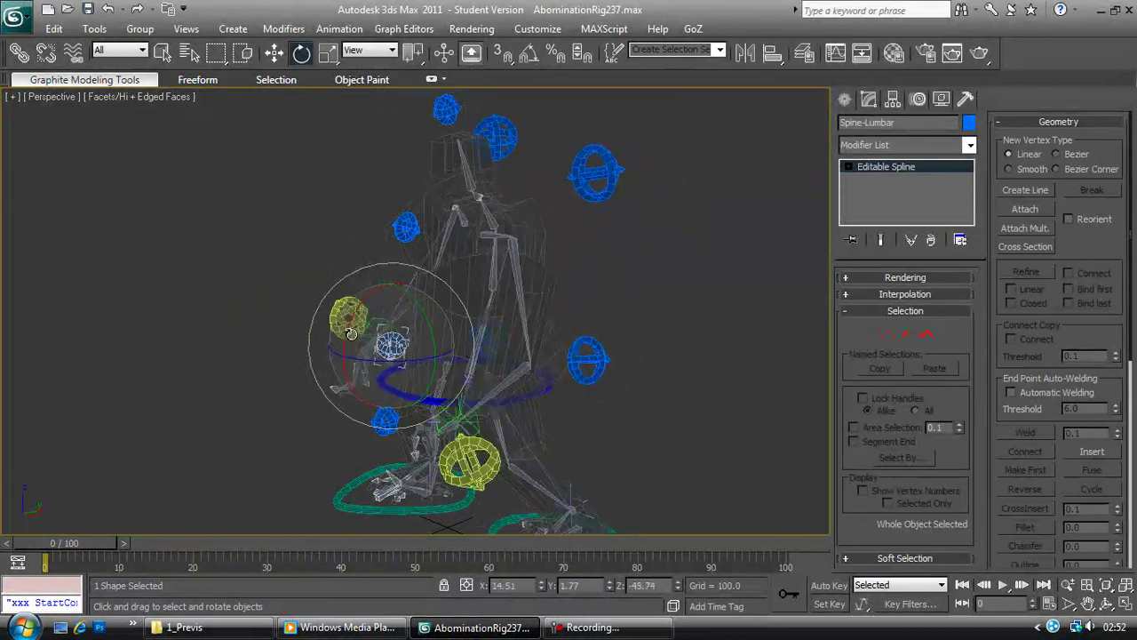
pyautogui.moveTo(372, 303); pyautogui.dragTo(434, 332)
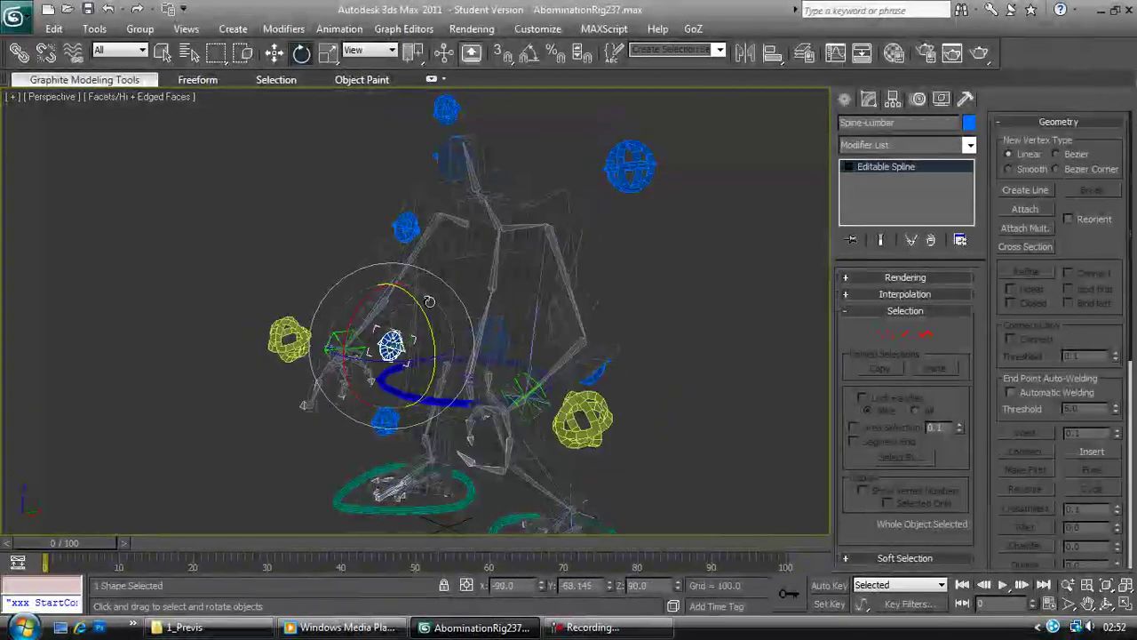
# Step: Try rotating the Spine-Cervical and Spine-Head controls to test the upper back and head motion
pyautogui.click(407, 229)
pyautogui.moveTo(415, 210); pyautogui.dragTo(384, 227)
pyautogui.rightClick(384, 227)
pyautogui.moveTo(417, 241); pyautogui.dragTo(396, 320, button='middle')
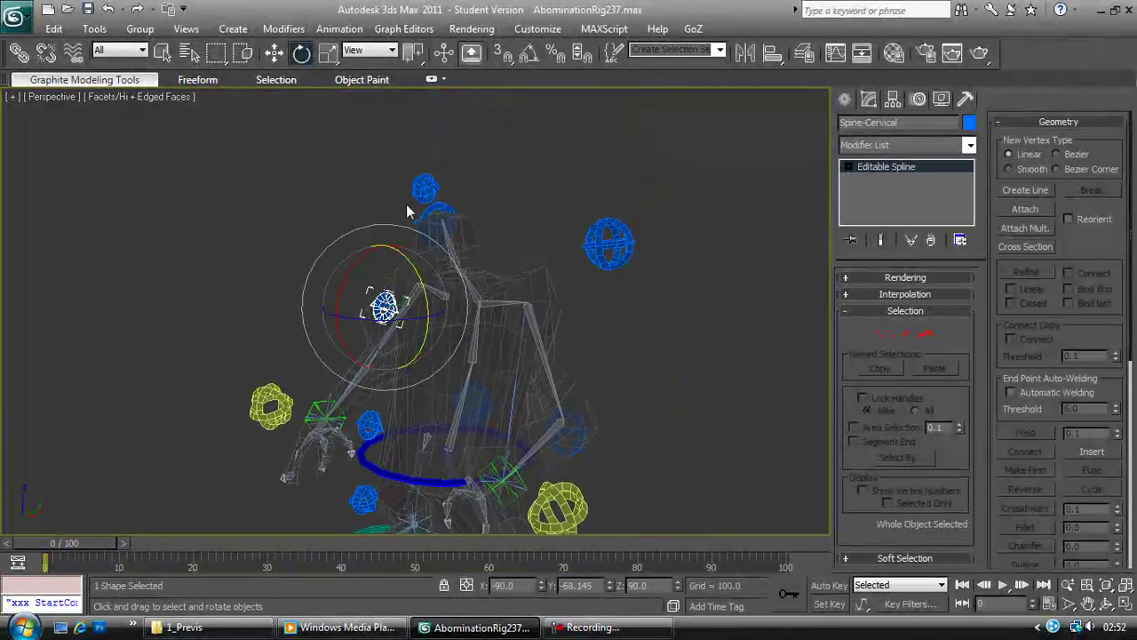
pyautogui.click(425, 187)
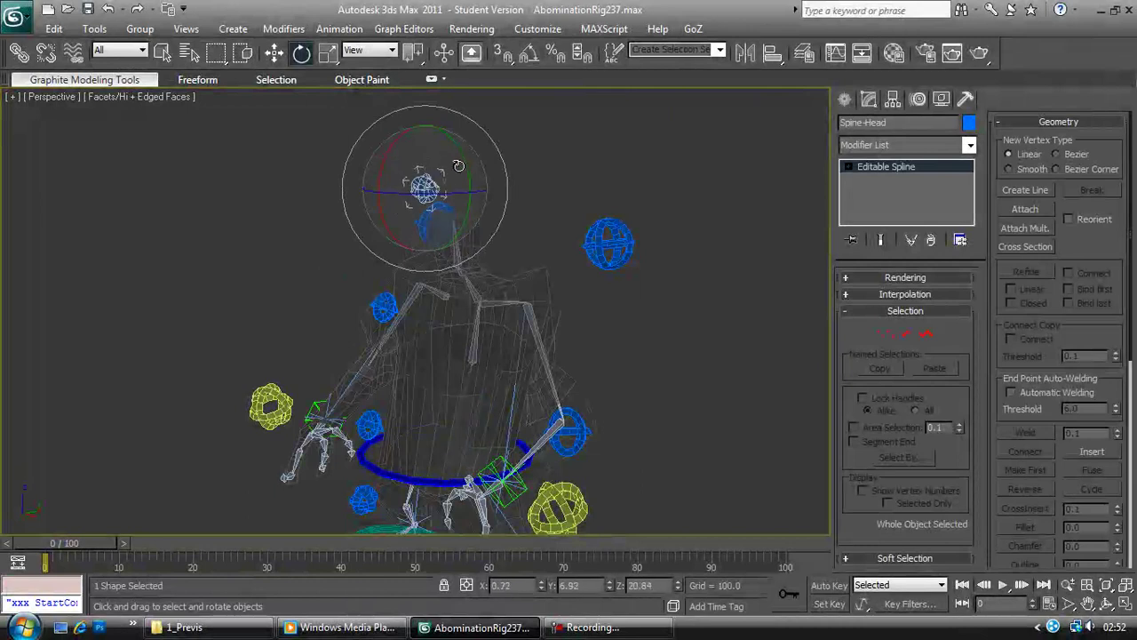
pyautogui.moveTo(432, 158); pyautogui.dragTo(435, 162)
pyautogui.rightClick(435, 162)
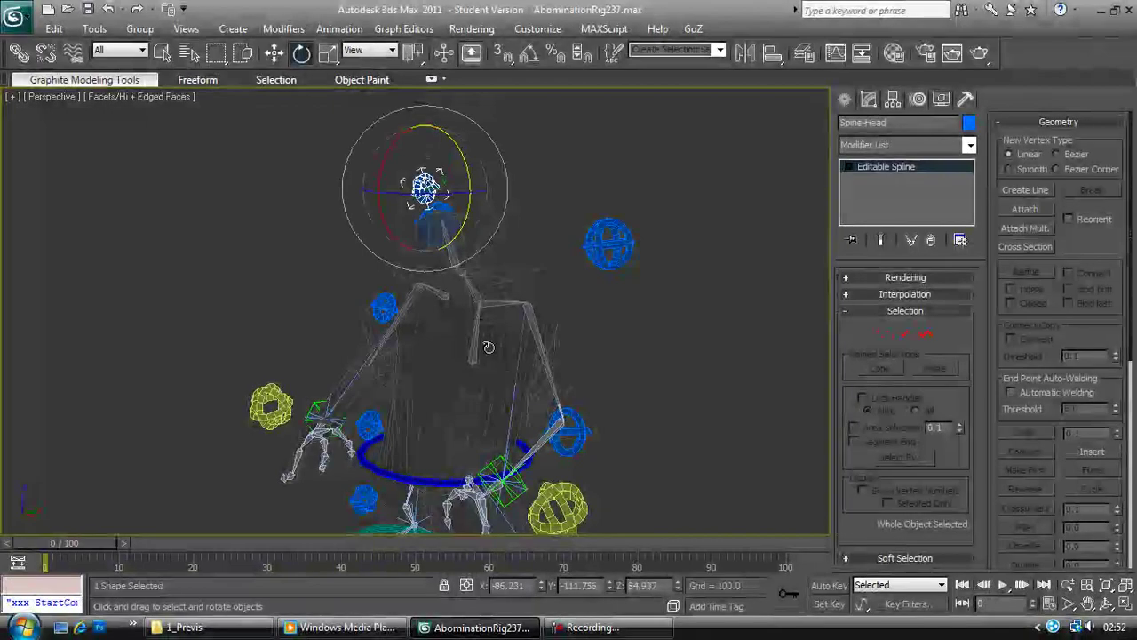
# Step: Select the green left foot control and try rotating it to test the foot's motion
pyautogui.keyDown('alt'); pyautogui.moveTo(502, 293); pyautogui.dragTo(544, 119, button='middle'); pyautogui.keyUp('alt')
pyautogui.keyDown('alt'); pyautogui.moveTo(462, 312); pyautogui.dragTo(512, 287, button='middle'); pyautogui.keyUp('alt')
pyautogui.scroll(3, 524, 283)
pyautogui.scroll(2, 524, 283)
pyautogui.moveTo(426, 216); pyautogui.dragTo(344, 166, button='middle')
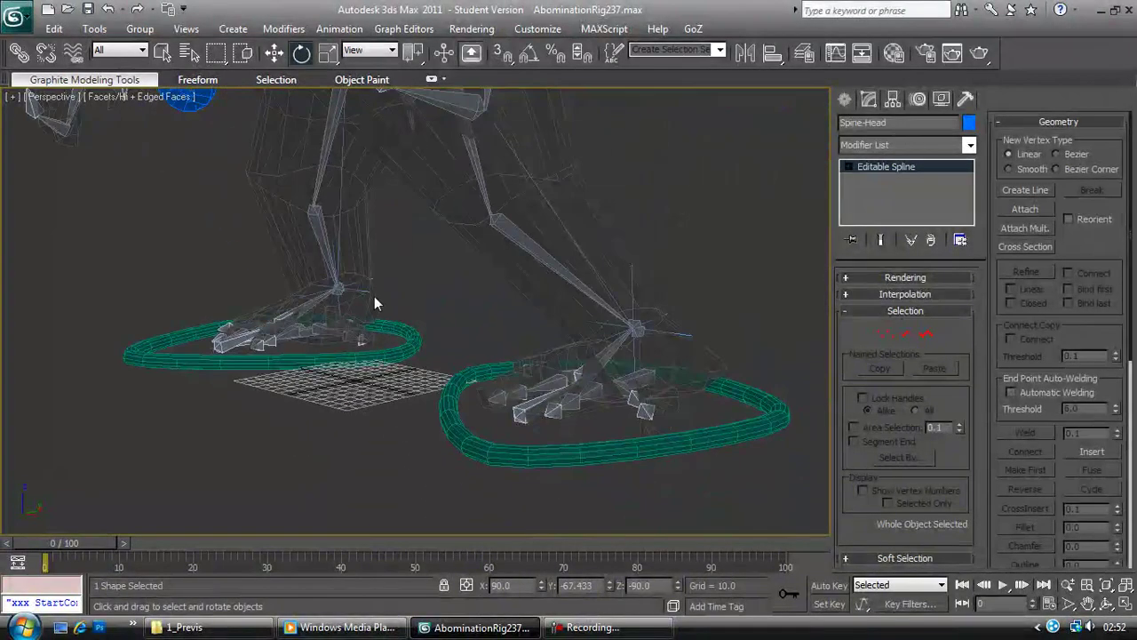
pyautogui.moveTo(547, 454); pyautogui.dragTo(547, 454)
pyautogui.moveTo(618, 389); pyautogui.dragTo(596, 406)
pyautogui.rightClick(596, 406)
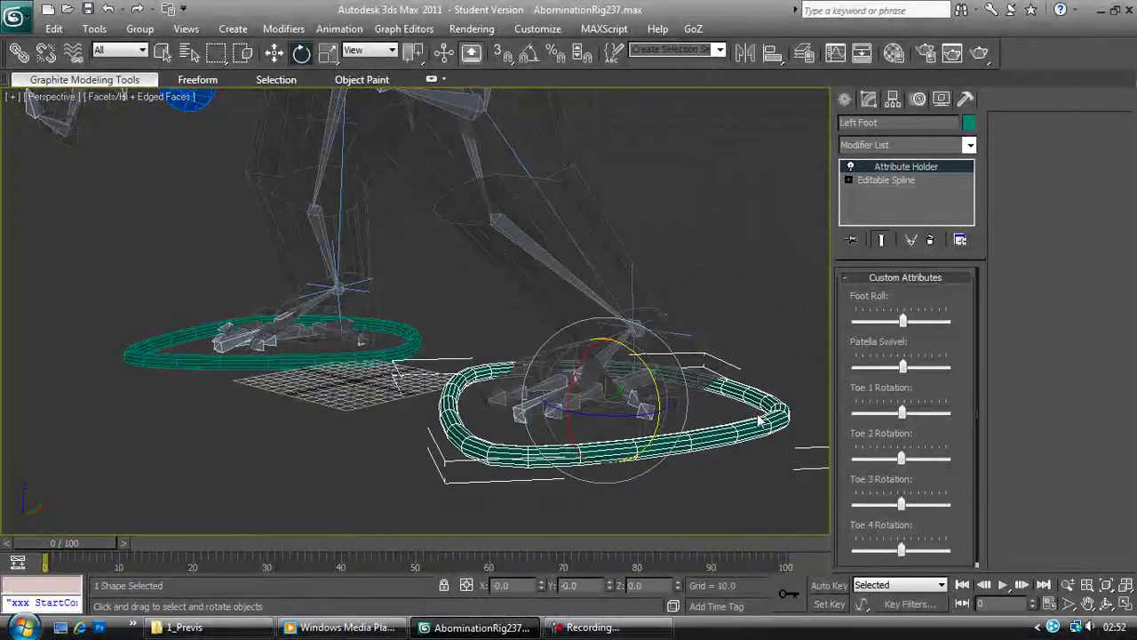
# Step: Try the left foot's Patella Swivel in both directions and lower its Foot Roll slightly
pyautogui.moveTo(903, 368); pyautogui.dragTo(924, 373)
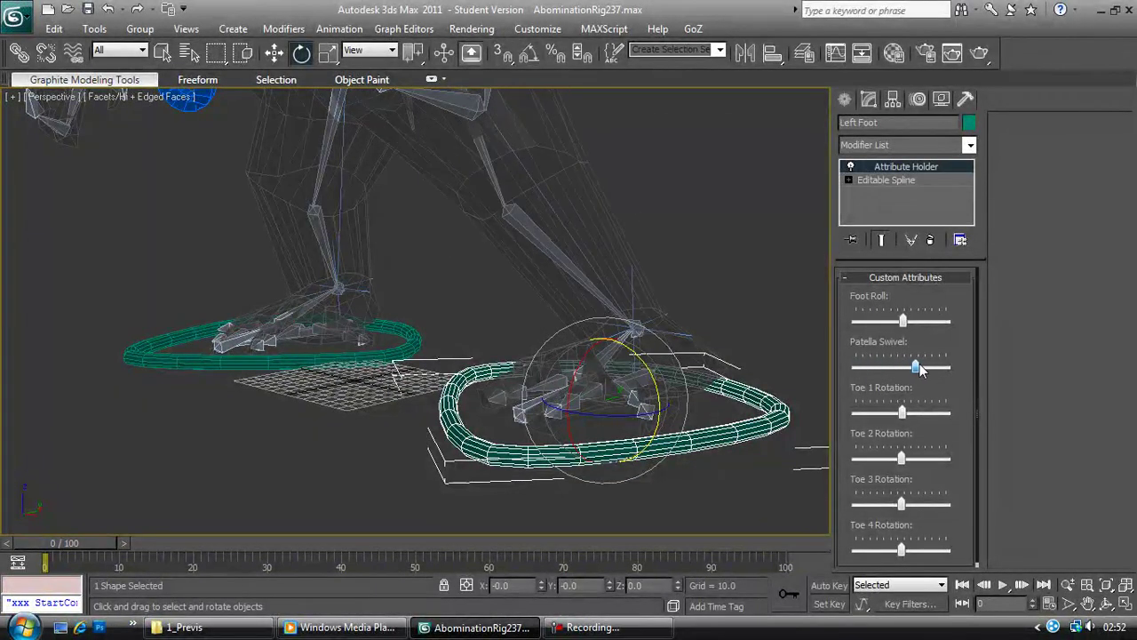
pyautogui.keyDown('alt'); pyautogui.moveTo(691, 371); pyautogui.dragTo(645, 348, button='middle'); pyautogui.keyUp('alt')
pyautogui.moveTo(893, 330); pyautogui.dragTo(918, 329)
# Step: Try the left foot's Toe 1, Toe 2 and Toe 4 Rotation attributes to test the toe bending
pyautogui.keyDown('alt'); pyautogui.moveTo(544, 378); pyautogui.dragTo(515, 340, button='middle'); pyautogui.keyUp('alt')
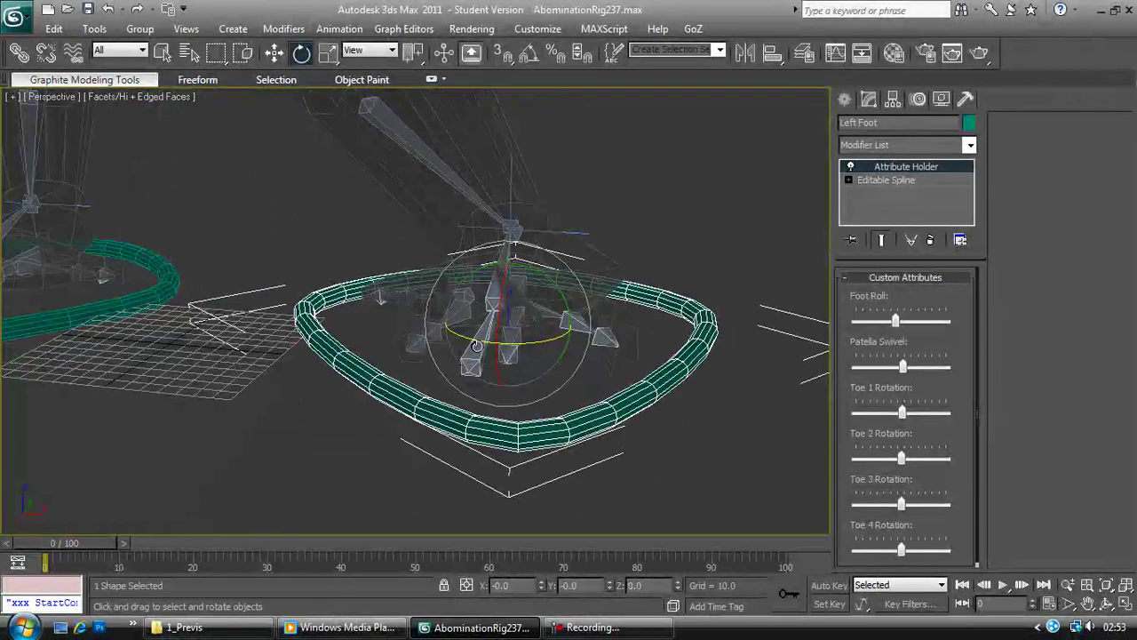
pyautogui.scroll(2, 419, 358)
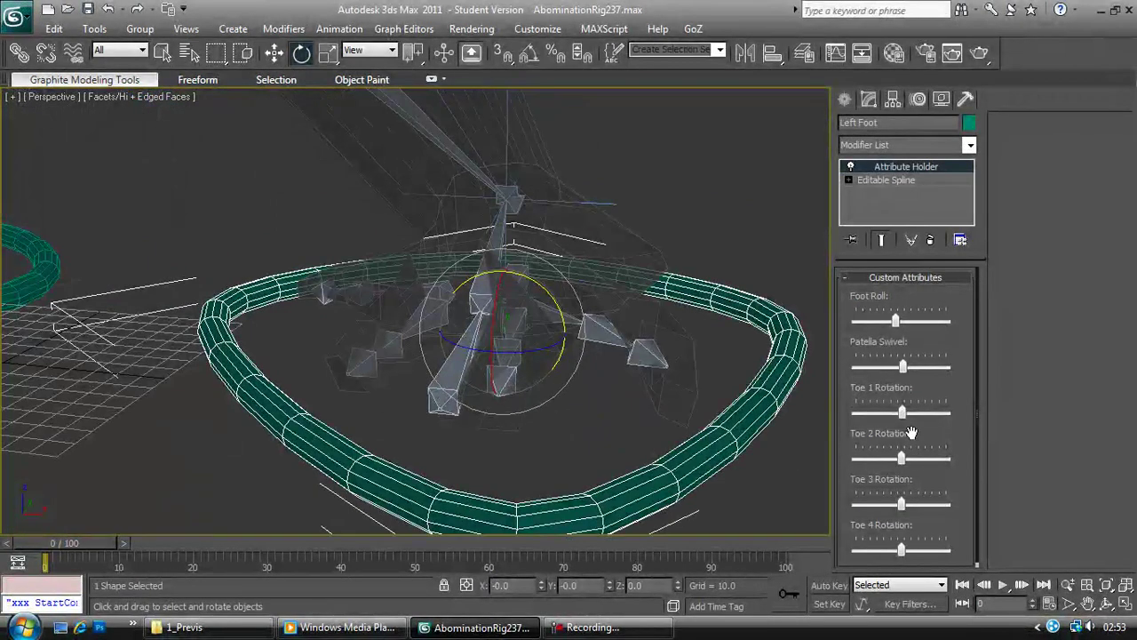
pyautogui.moveTo(902, 414); pyautogui.dragTo(931, 416)
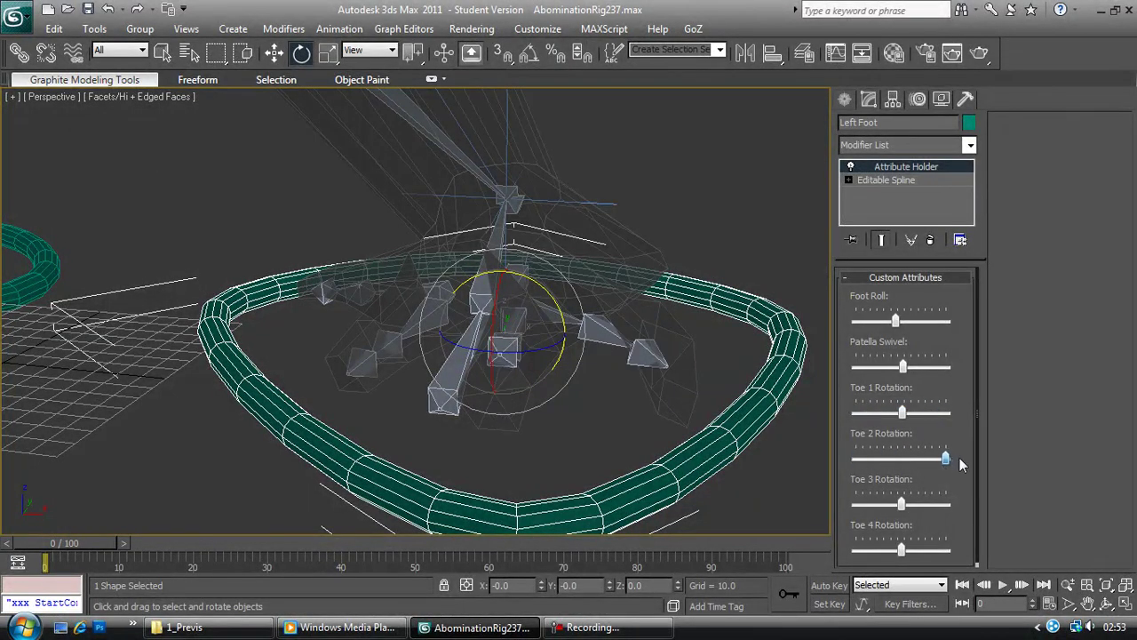
pyautogui.moveTo(882, 462); pyautogui.dragTo(901, 462)
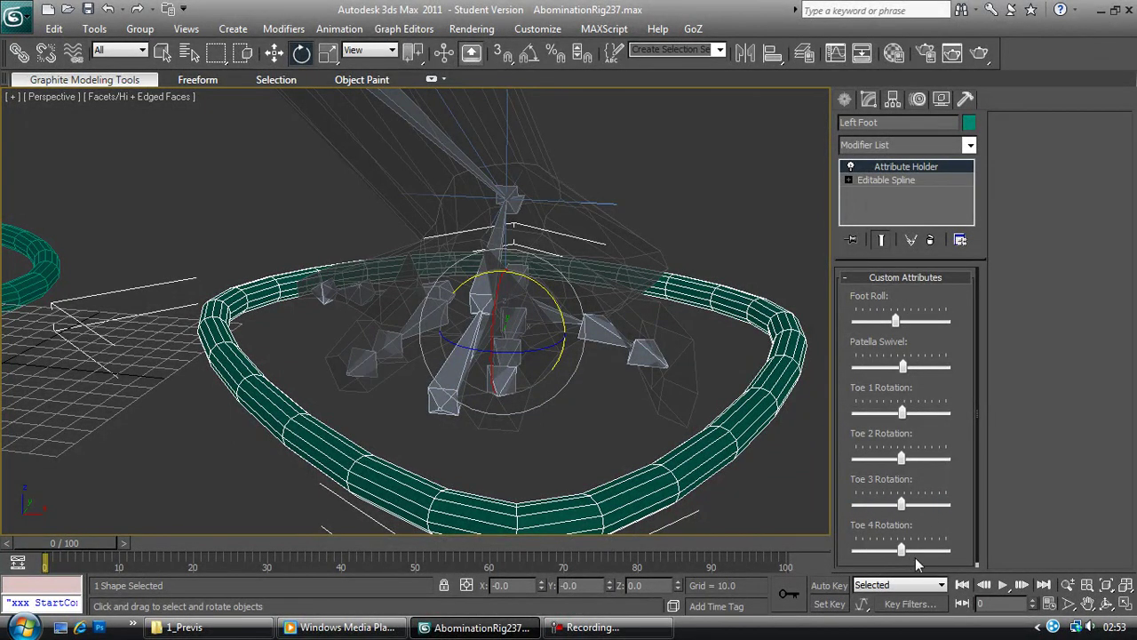
pyautogui.moveTo(904, 550); pyautogui.dragTo(874, 548)
# Step: Rotate the Left Scapula control to reposition the left shoulder
pyautogui.moveTo(460, 314); pyautogui.dragTo(306, 411, button='middle')
pyautogui.scroll(-3, 453, 355)
pyautogui.scroll(-3, 484, 448)
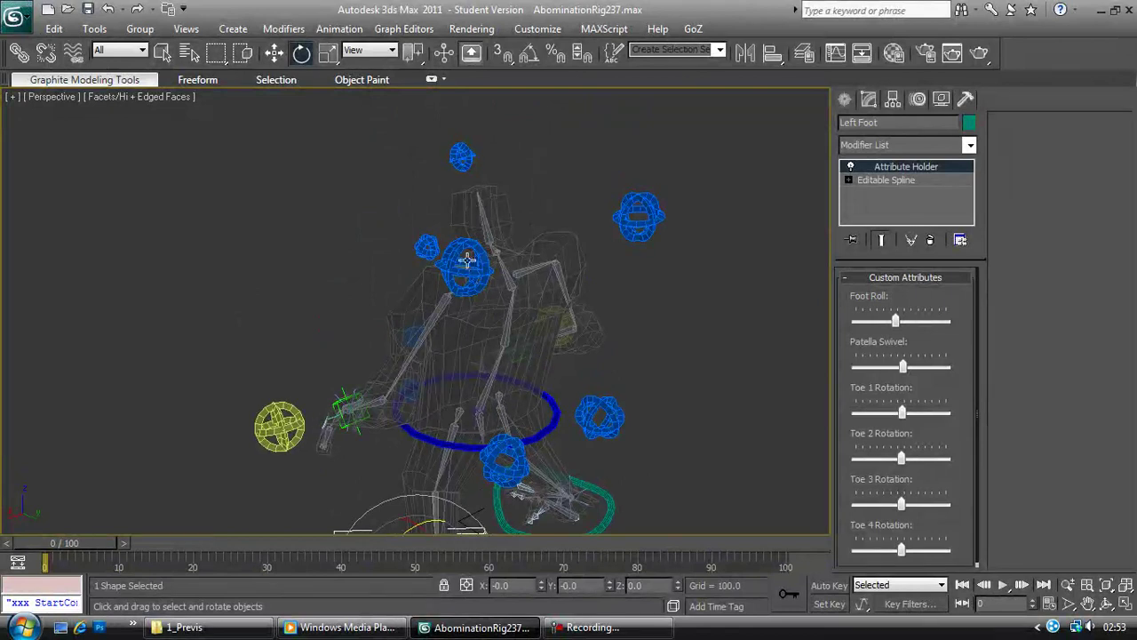
pyautogui.click(456, 252)
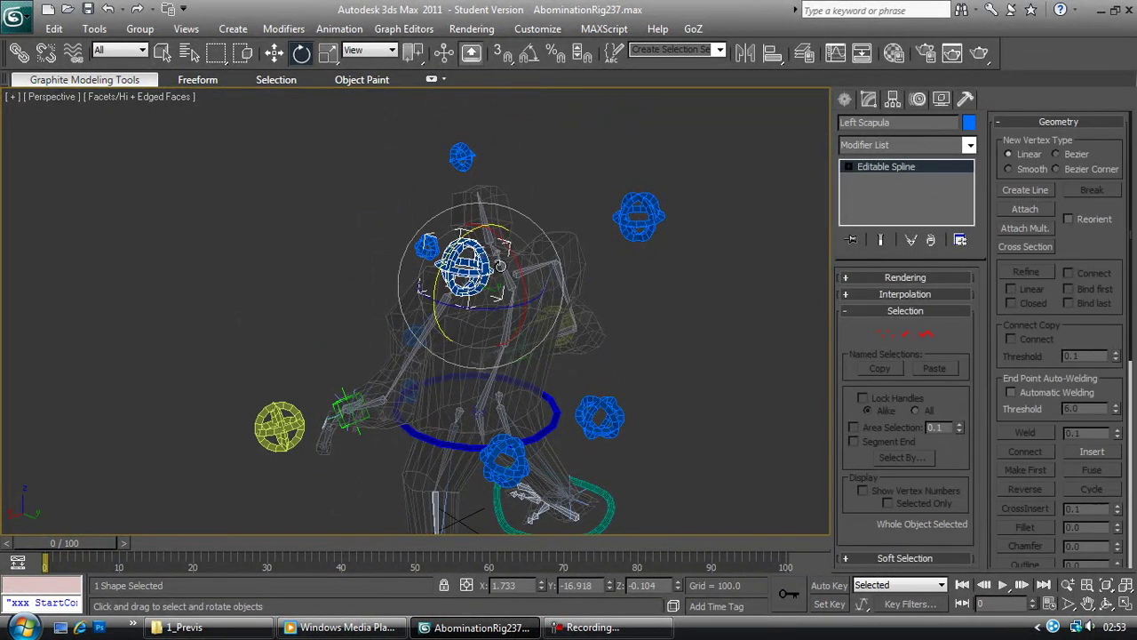
pyautogui.moveTo(518, 259); pyautogui.dragTo(489, 329)
# Step: Rotate the yellow Left Arm control around several axes to turn the outstretched left hand at the wrist
pyautogui.keyDown('alt'); pyautogui.moveTo(489, 328); pyautogui.dragTo(330, 455, button='middle'); pyautogui.keyUp('alt')
pyautogui.click(482, 307)
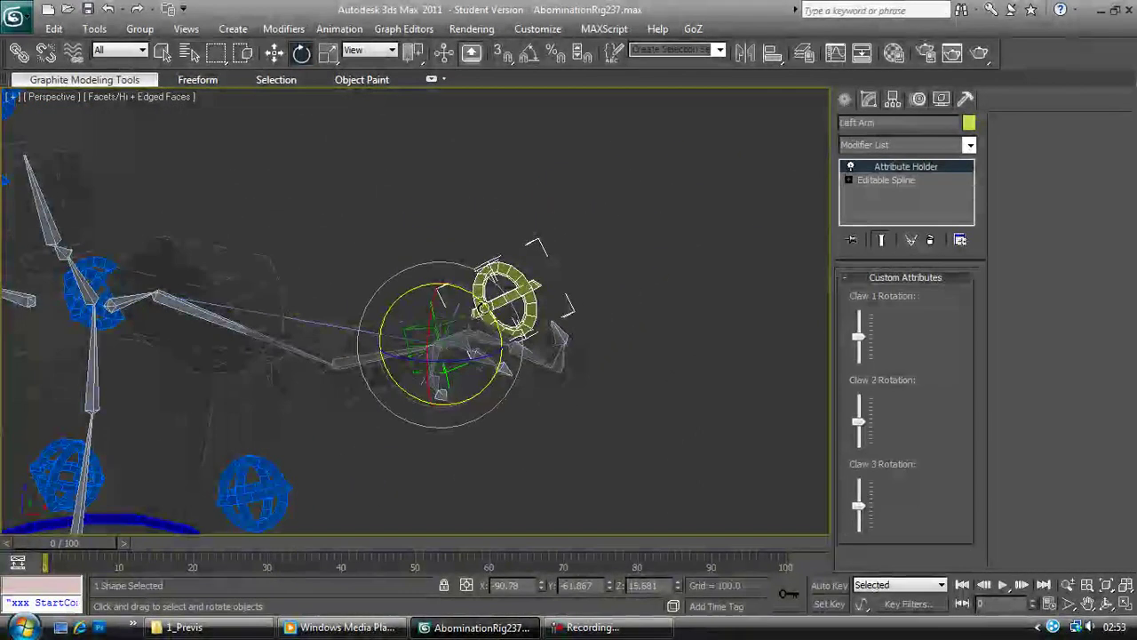
pyautogui.moveTo(481, 307); pyautogui.dragTo(498, 315)
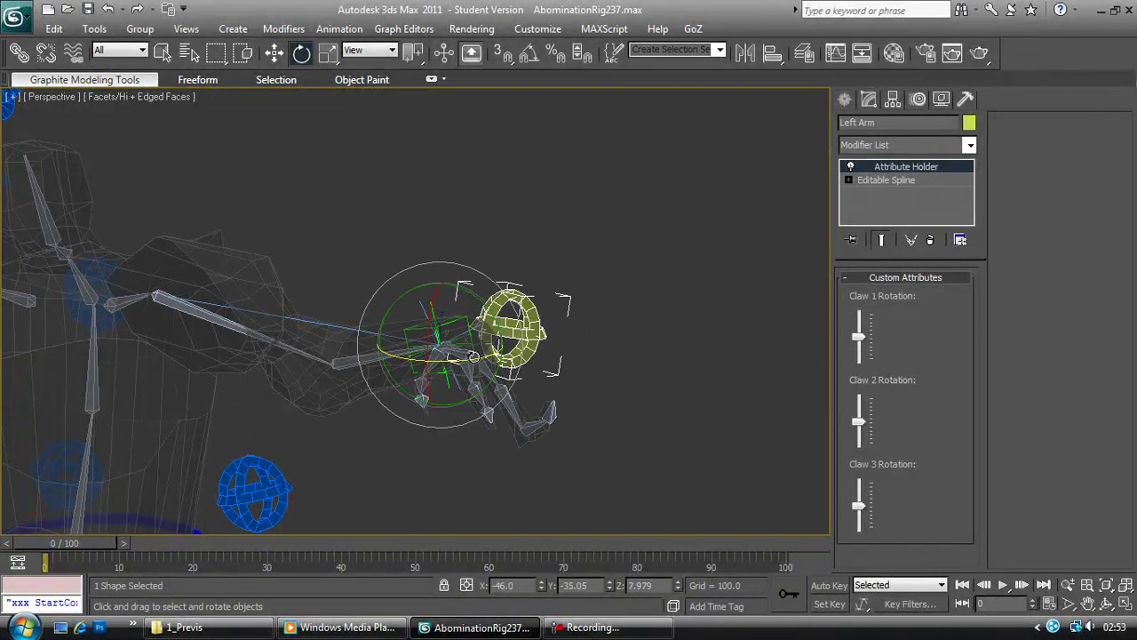
pyautogui.moveTo(405, 368); pyautogui.dragTo(429, 350)
pyautogui.moveTo(493, 316); pyautogui.dragTo(422, 318)
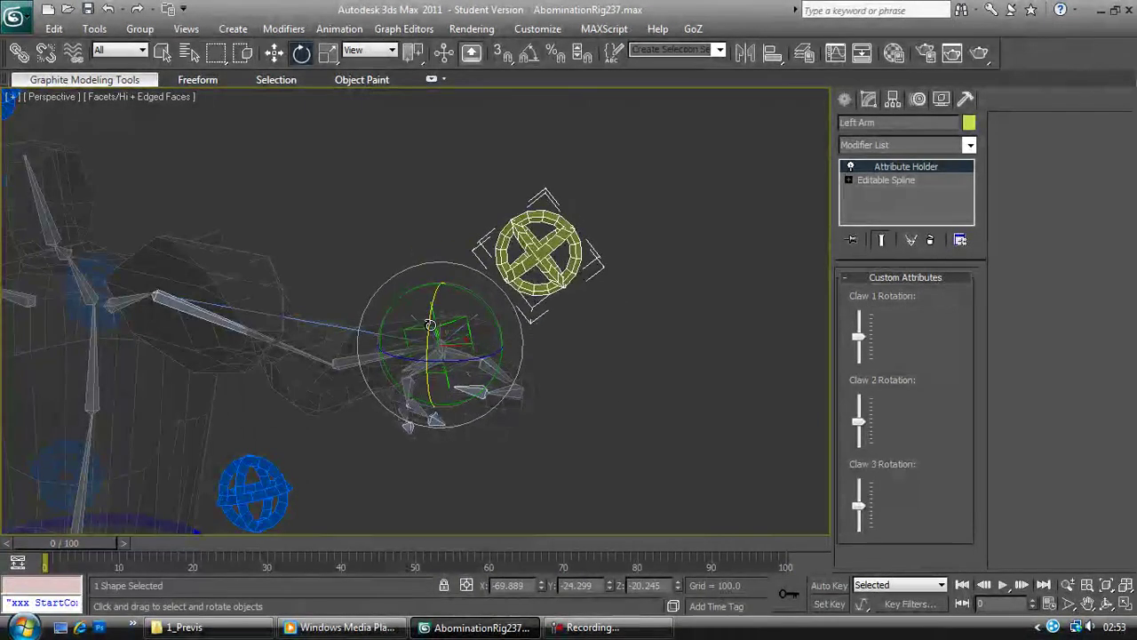
# Step: Try the left arm's Claw 2 and Claw 3 Rotation attributes to test how the claws curl
pyautogui.keyDown('alt'); pyautogui.moveTo(456, 255); pyautogui.dragTo(337, 266, button='middle'); pyautogui.keyUp('alt')
pyautogui.scroll(2, 464, 242)
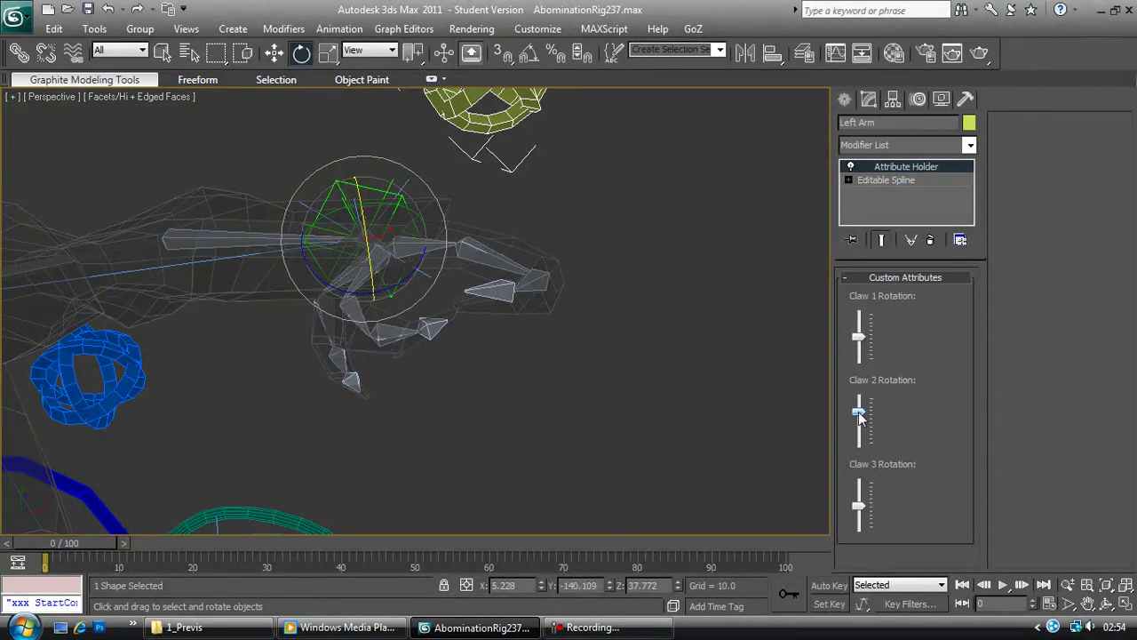
pyautogui.moveTo(860, 452); pyautogui.dragTo(855, 464)
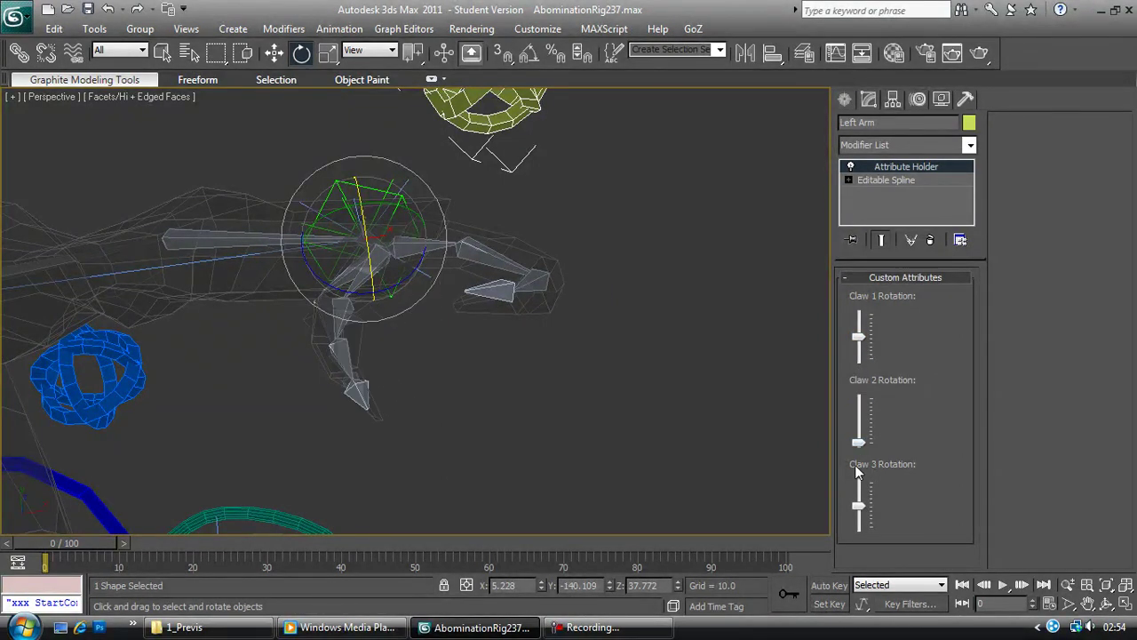
pyautogui.rightClick(854, 465)
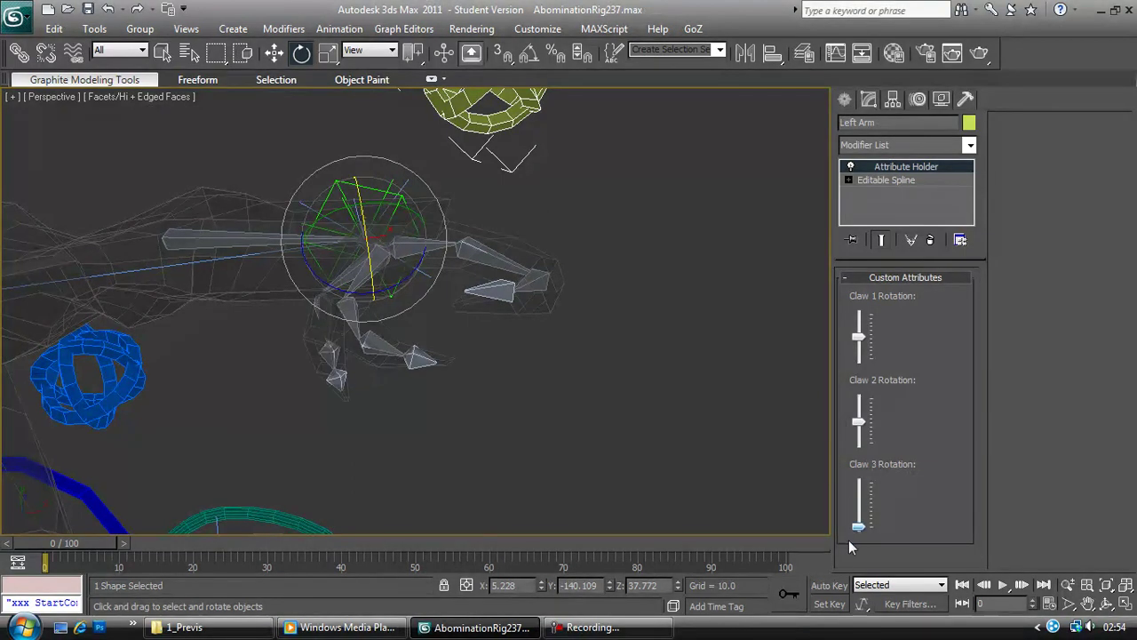
pyautogui.rightClick(855, 480)
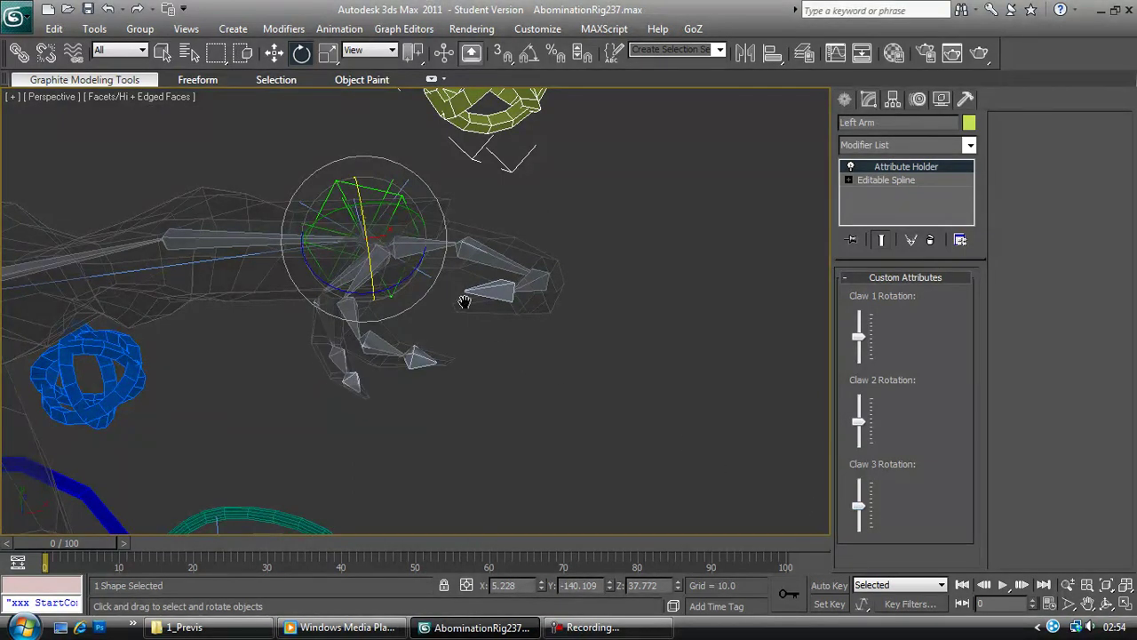
# Step: Try rotating the blue ball control beside the left hip to test its effect on the rig
pyautogui.scroll(-3, 465, 303)
pyautogui.keyDown('alt'); pyautogui.moveTo(429, 254); pyautogui.dragTo(311, 208, button='middle'); pyautogui.keyUp('alt')
pyautogui.keyDown('alt'); pyautogui.moveTo(312, 258); pyautogui.dragTo(432, 220, button='middle'); pyautogui.keyUp('alt')
pyautogui.keyDown('alt'); pyautogui.moveTo(280, 295); pyautogui.dragTo(340, 353, button='middle'); pyautogui.keyUp('alt')
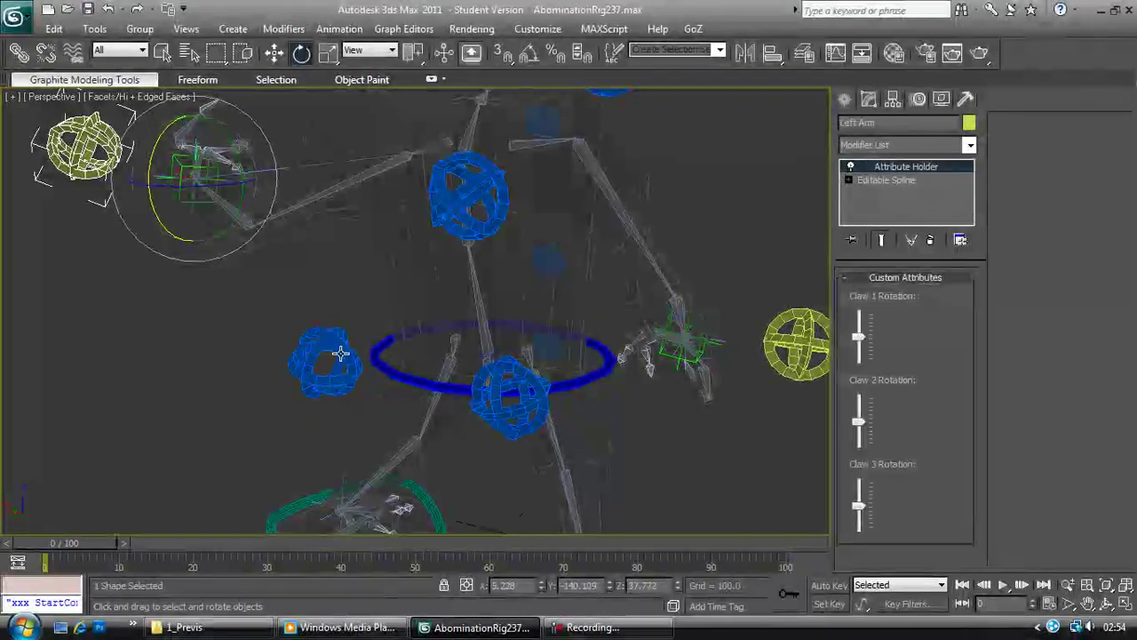
pyautogui.click(341, 353)
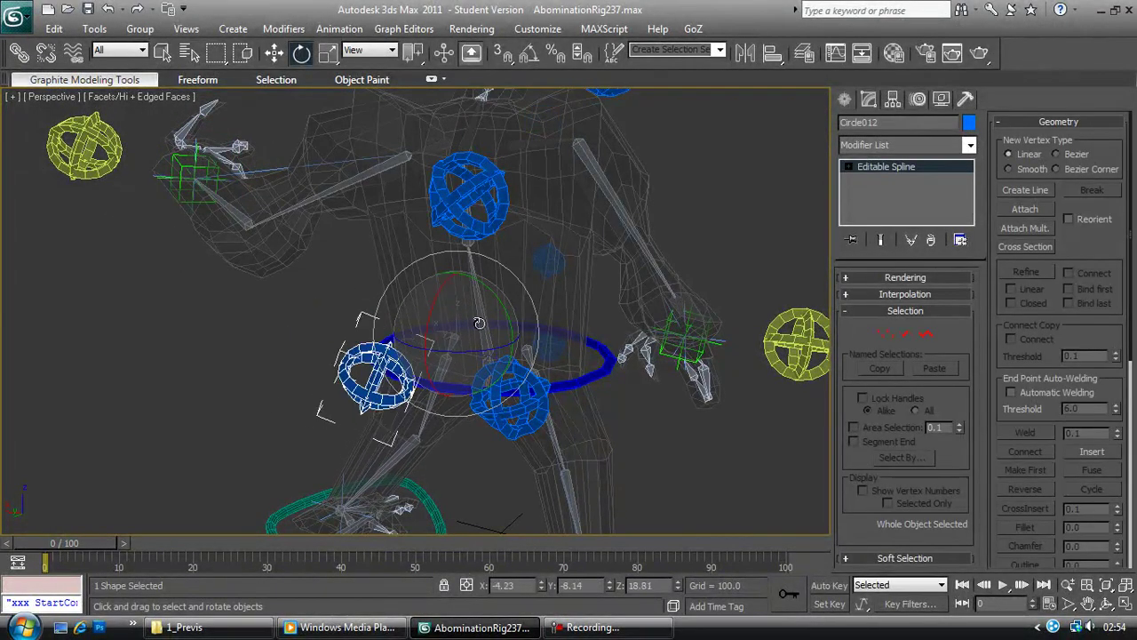
# Step: Try rotating the yellow Right Arm control to test the hand, and undo the rotation
pyautogui.moveTo(444, 311); pyautogui.dragTo(300, 330, button='middle')
pyautogui.click(539, 277)
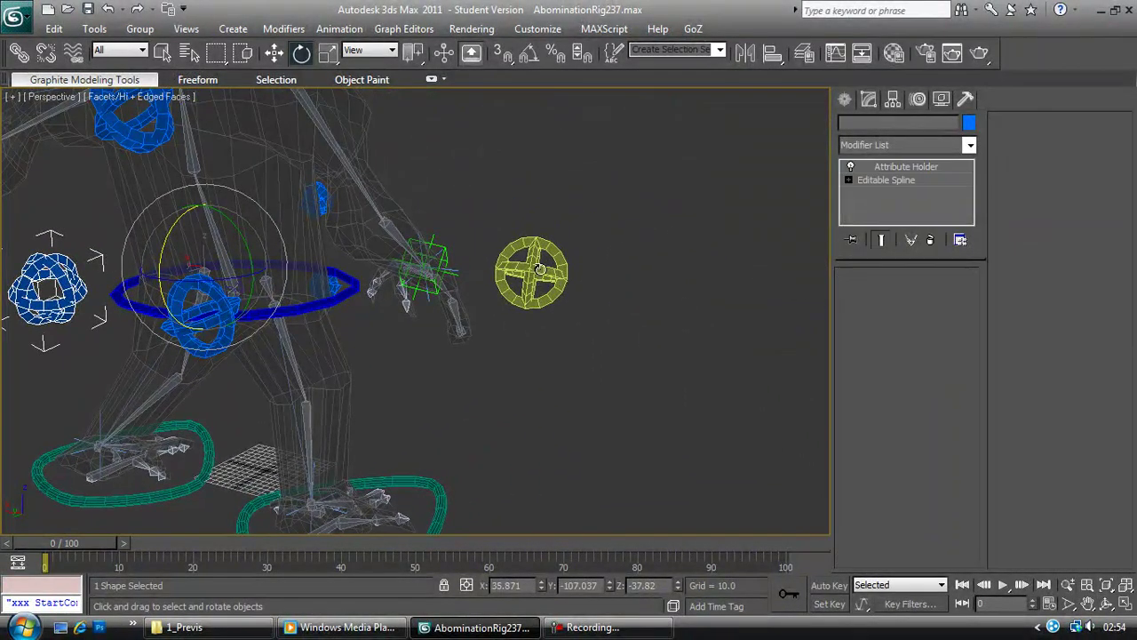
pyautogui.moveTo(455, 245); pyautogui.dragTo(399, 301)
pyautogui.hotkey('ctrl', 'z')
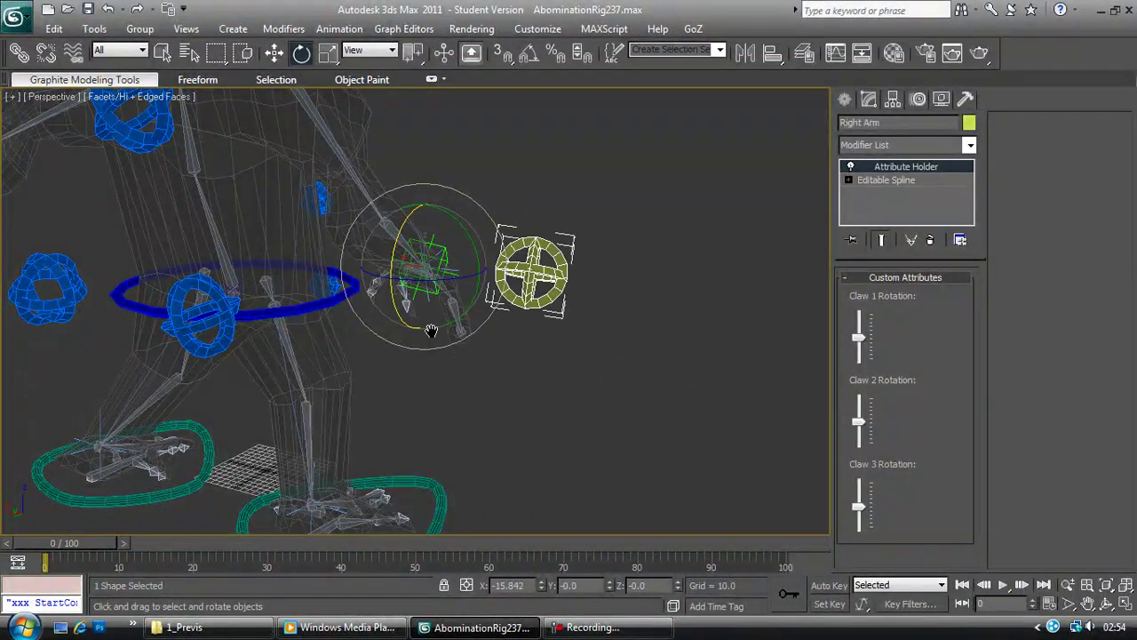
# Step: Select the green right foot control and test its Patella Swivel and Toe 1 Rotation attributes
pyautogui.moveTo(424, 338); pyautogui.dragTo(521, 242, button='middle')
pyautogui.click(517, 460)
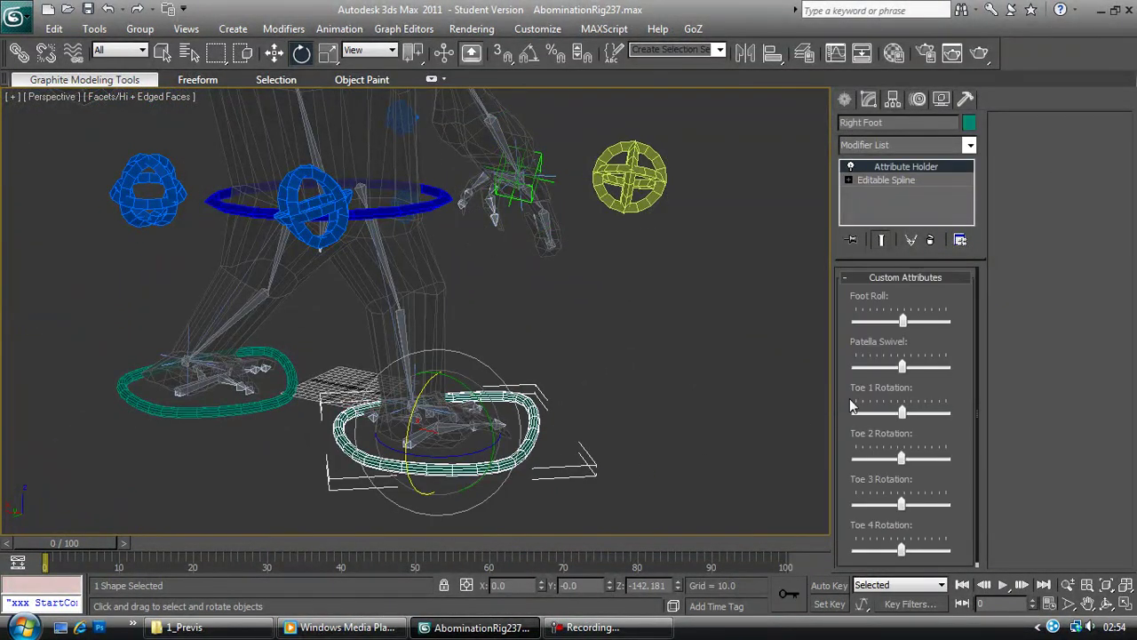
pyautogui.moveTo(902, 367); pyautogui.dragTo(893, 368)
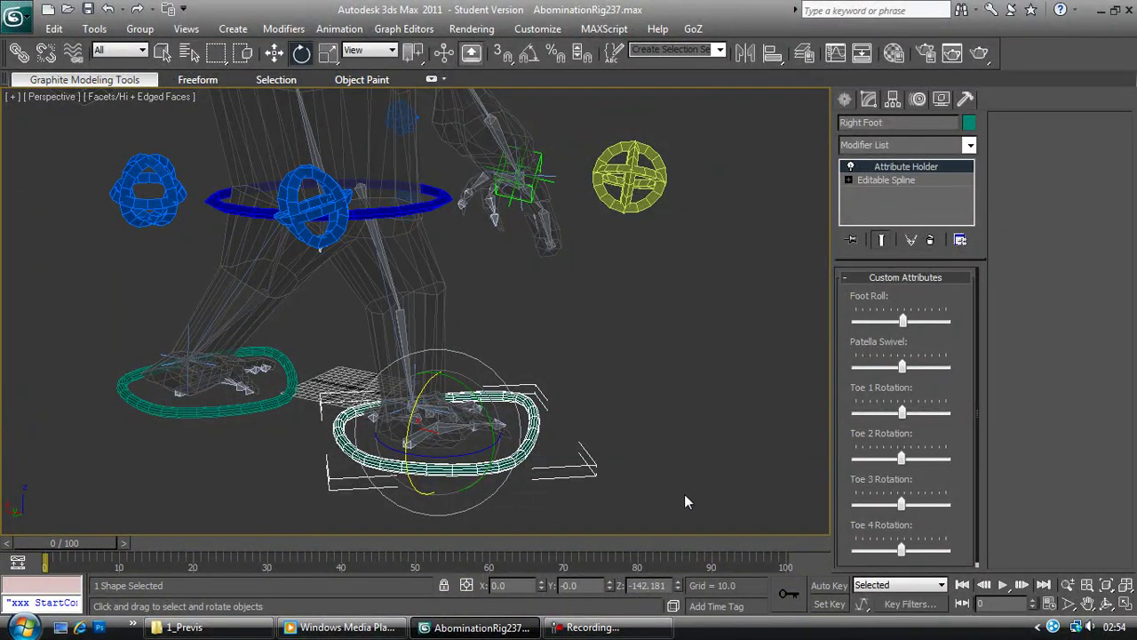
pyautogui.moveTo(899, 417); pyautogui.dragTo(905, 424)
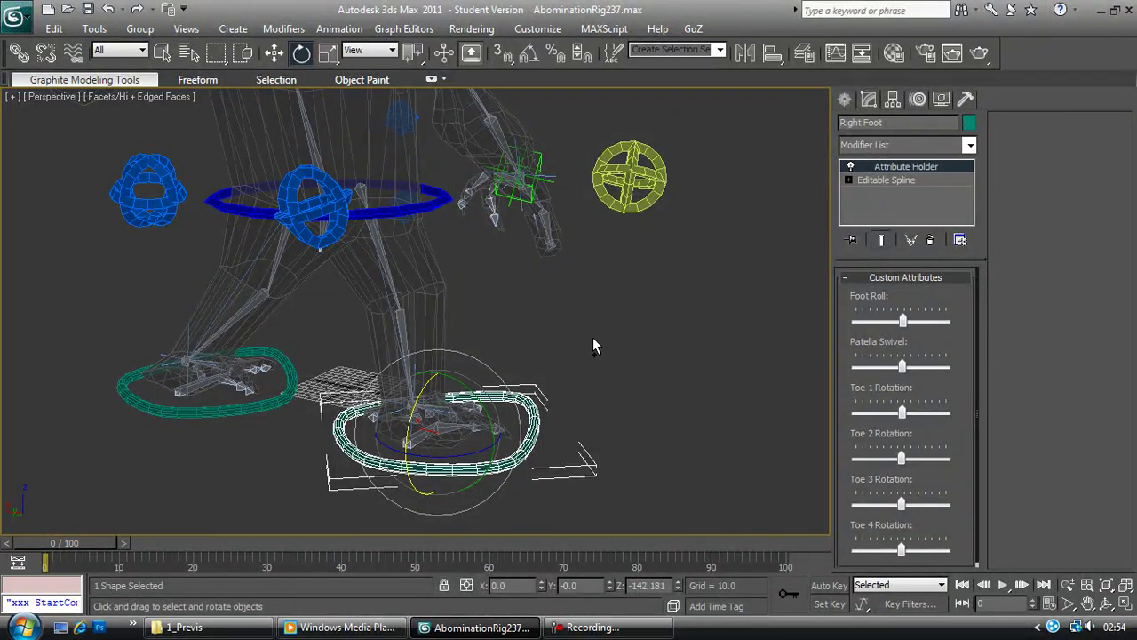
pyautogui.keyDown('alt'); pyautogui.moveTo(569, 373); pyautogui.dragTo(342, 306, button='middle'); pyautogui.keyUp('alt')
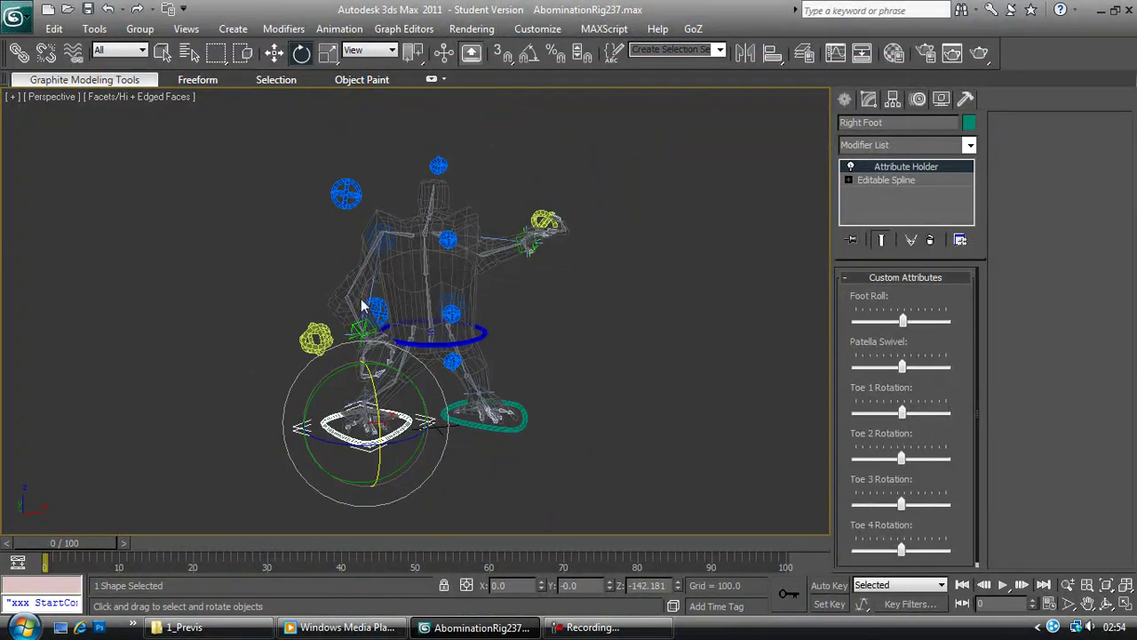
pyautogui.scroll(3, 385, 294)
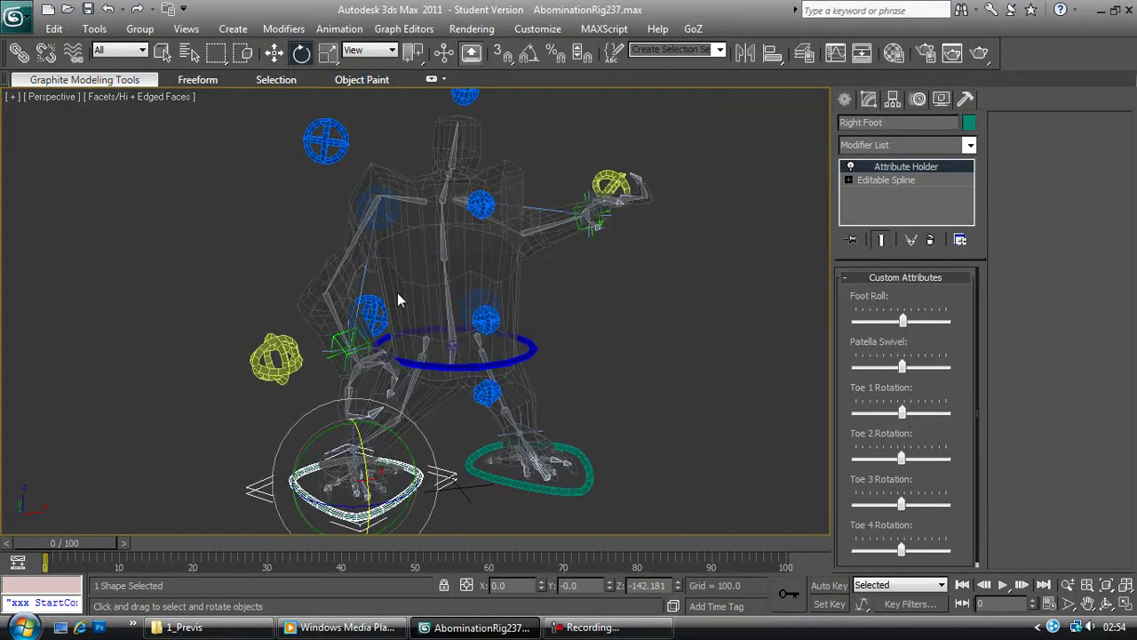